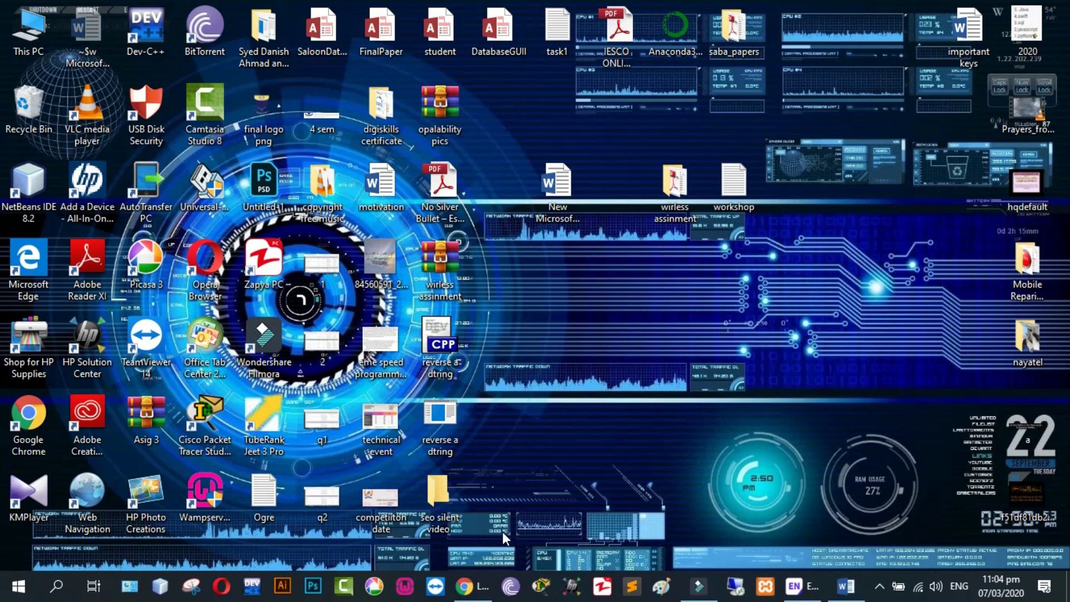
- In a new Chrome tab, search 'google scholar' and go to the Google Scholar site
{"action": "left_click", "coordinate": [476, 592]}
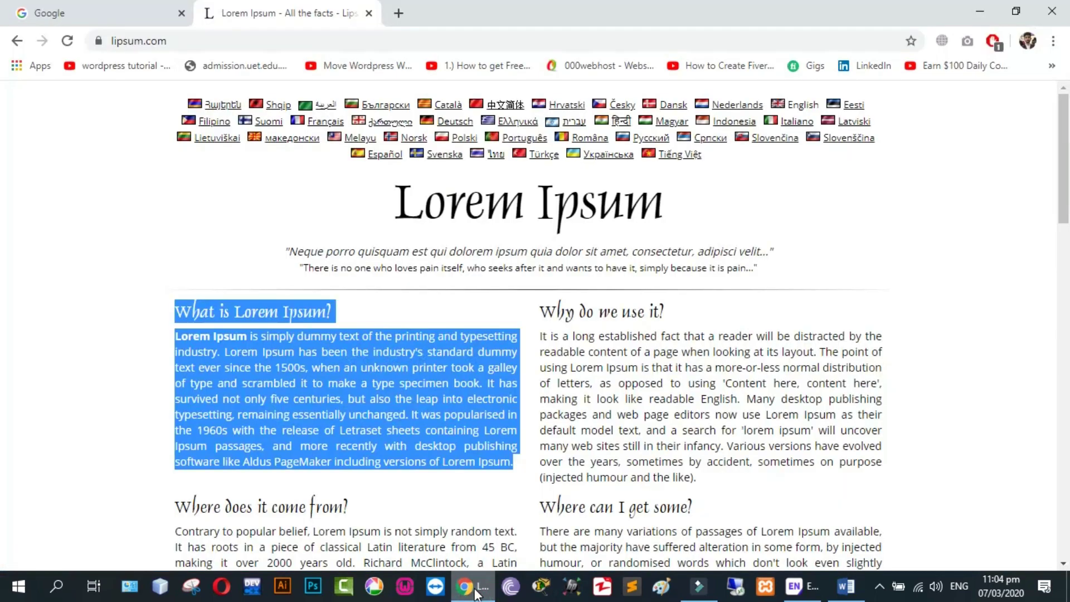
{"action": "left_click", "coordinate": [398, 13]}
{"action": "type", "text": "google"}
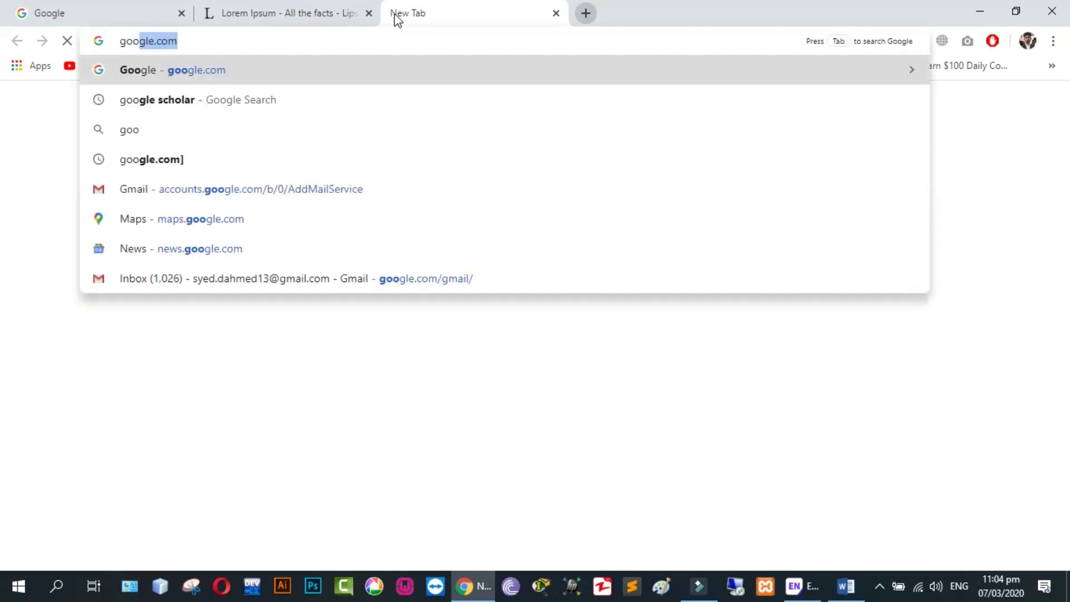
{"action": "type", "text": " scholar"}
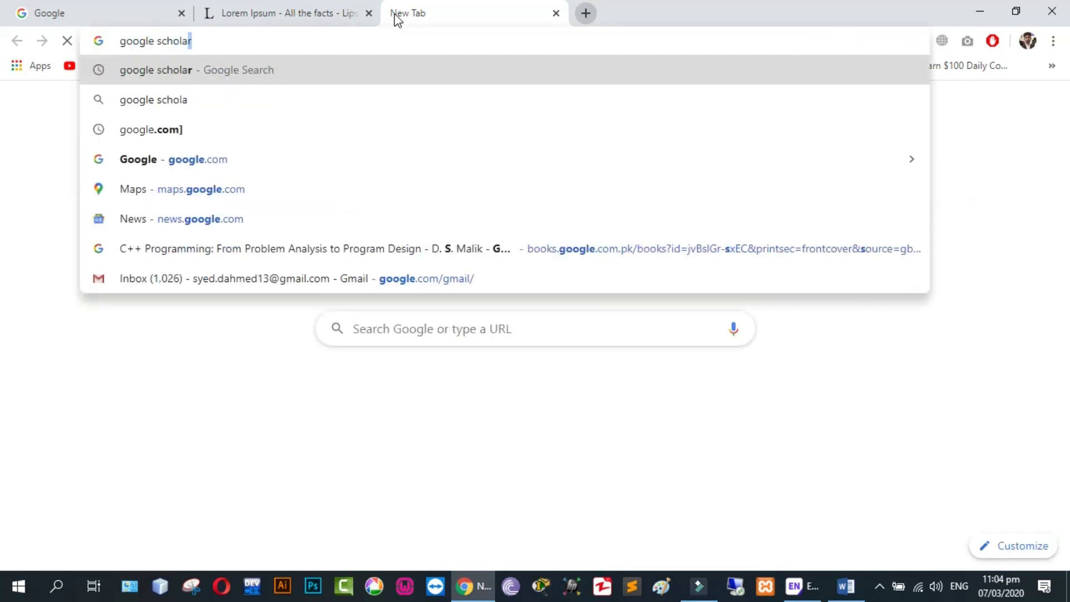
{"action": "key", "text": "Return"}
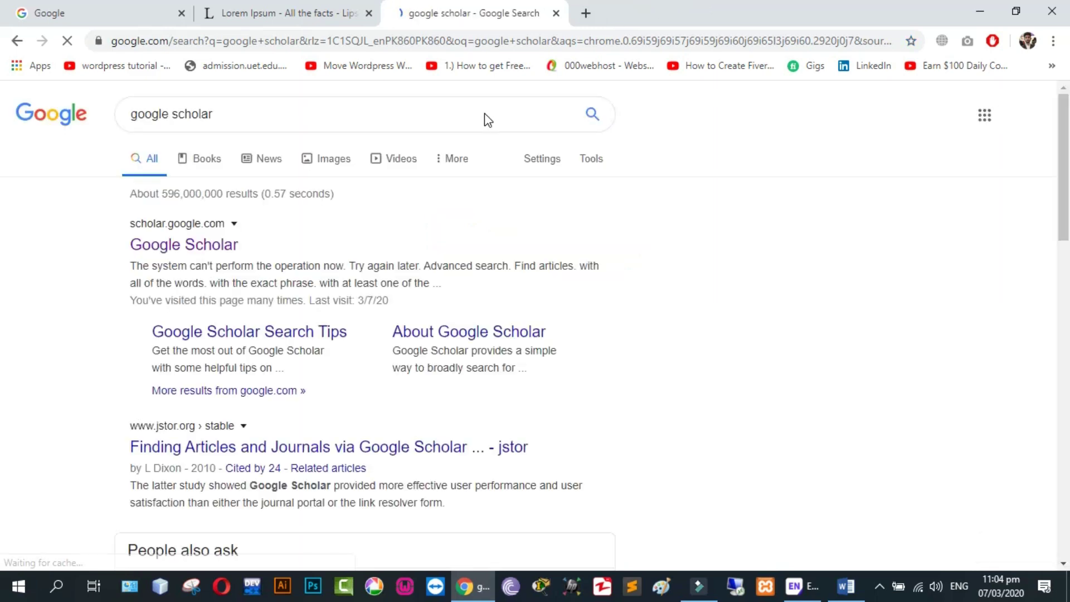
{"action": "left_click", "coordinate": [207, 249]}
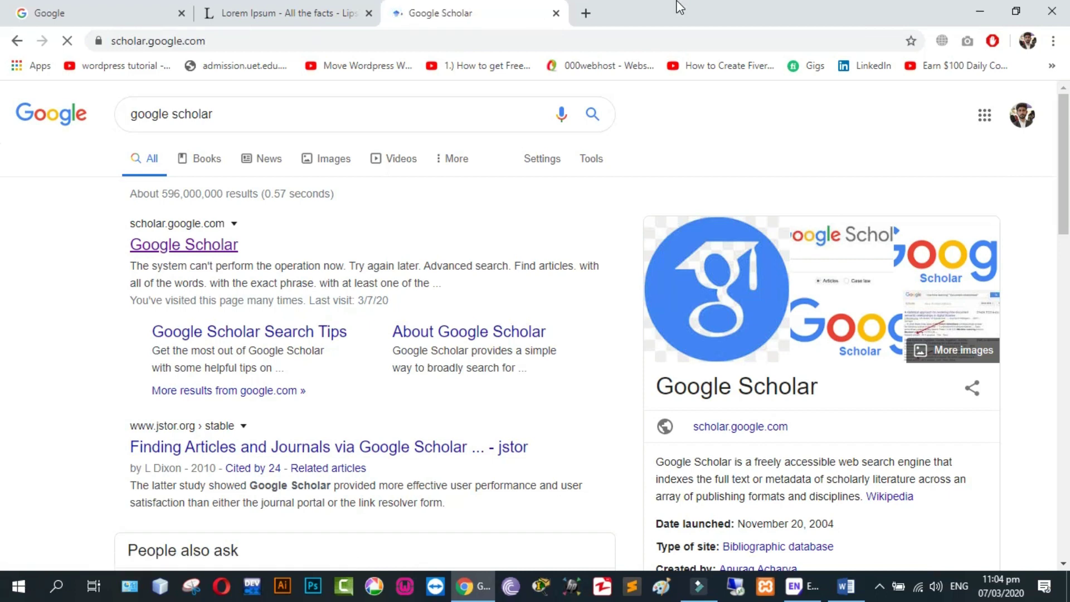
- Search Google Scholar for 'case study'
{"action": "left_click", "coordinate": [420, 254]}
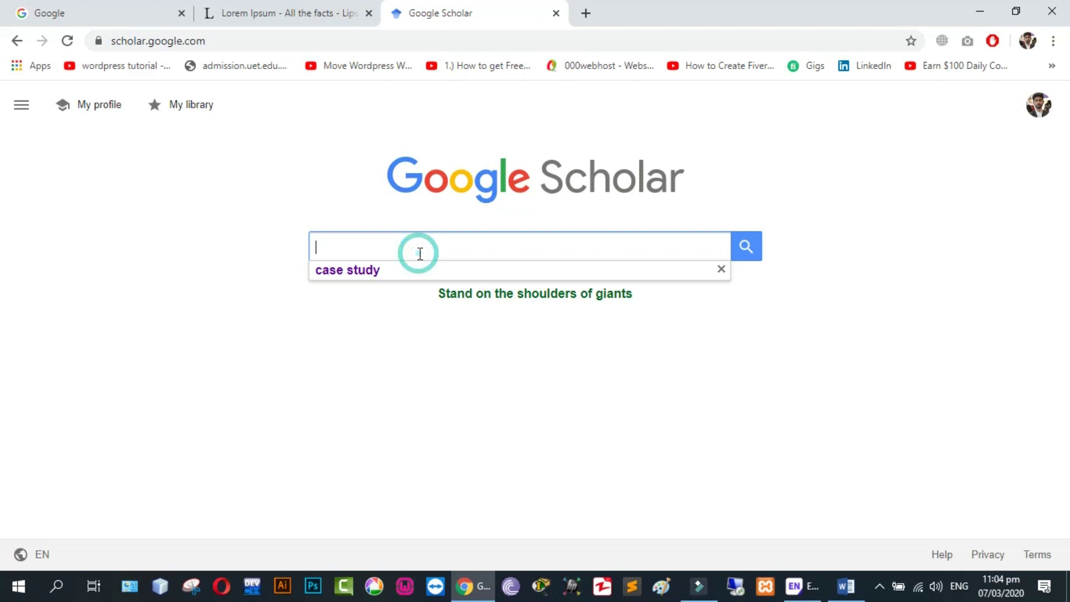
{"action": "type", "text": "case study"}
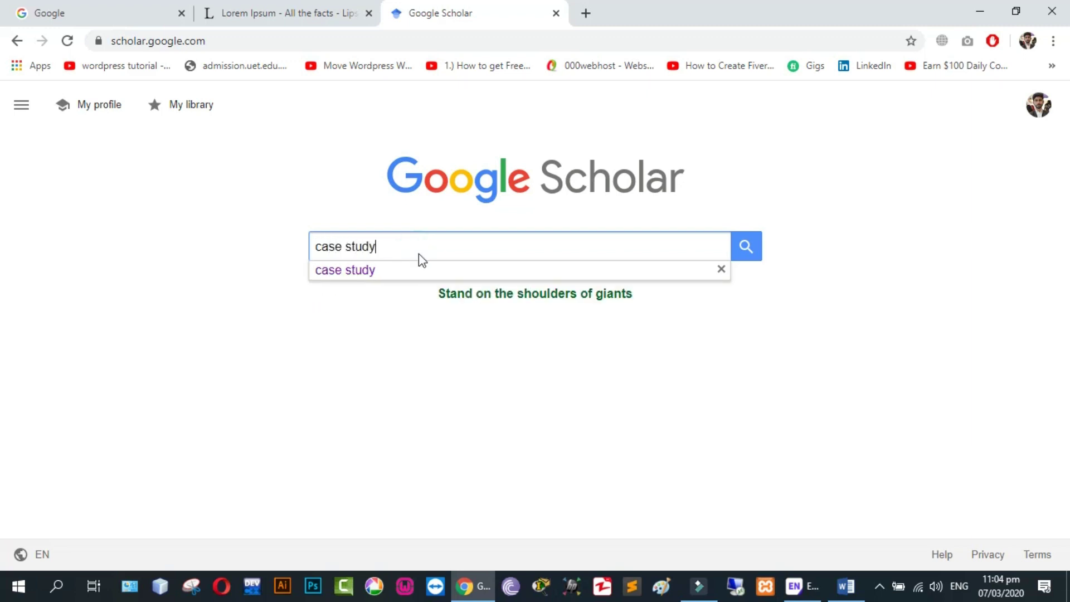
{"action": "key", "text": "Return"}
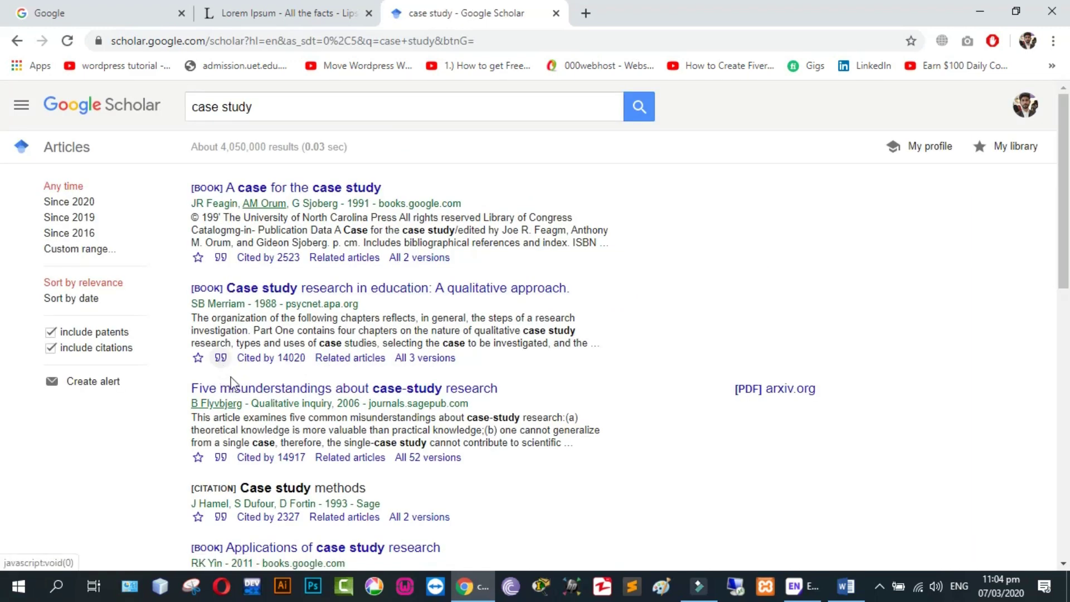
- Download the EndNote citation for 'Five misunderstandings about case-study research' and show scholar (3).enw in its folder
{"action": "left_click", "coordinate": [220, 458]}
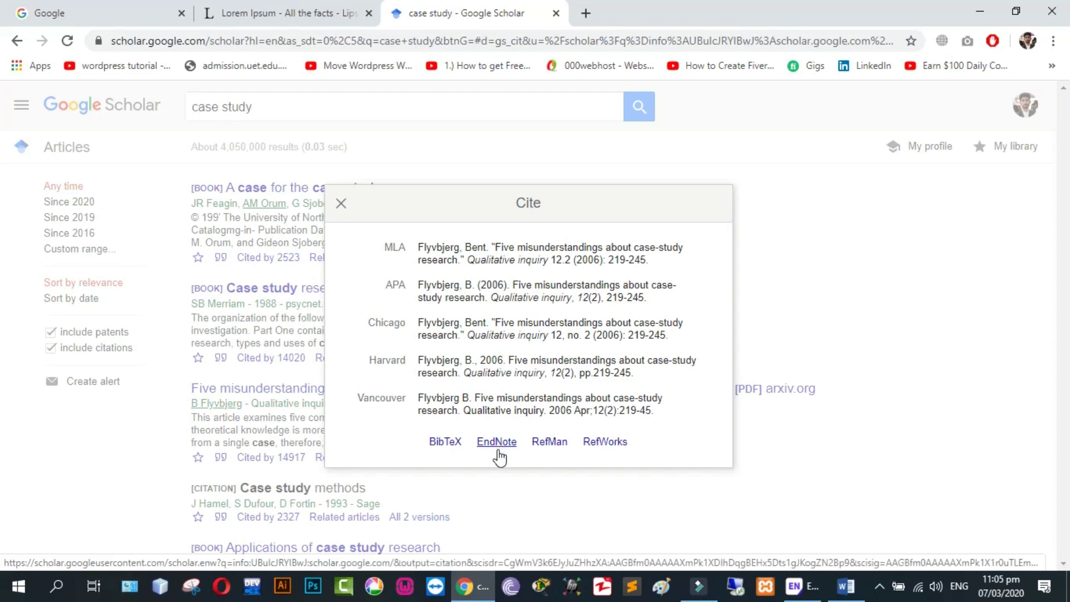
{"action": "left_click", "coordinate": [498, 446]}
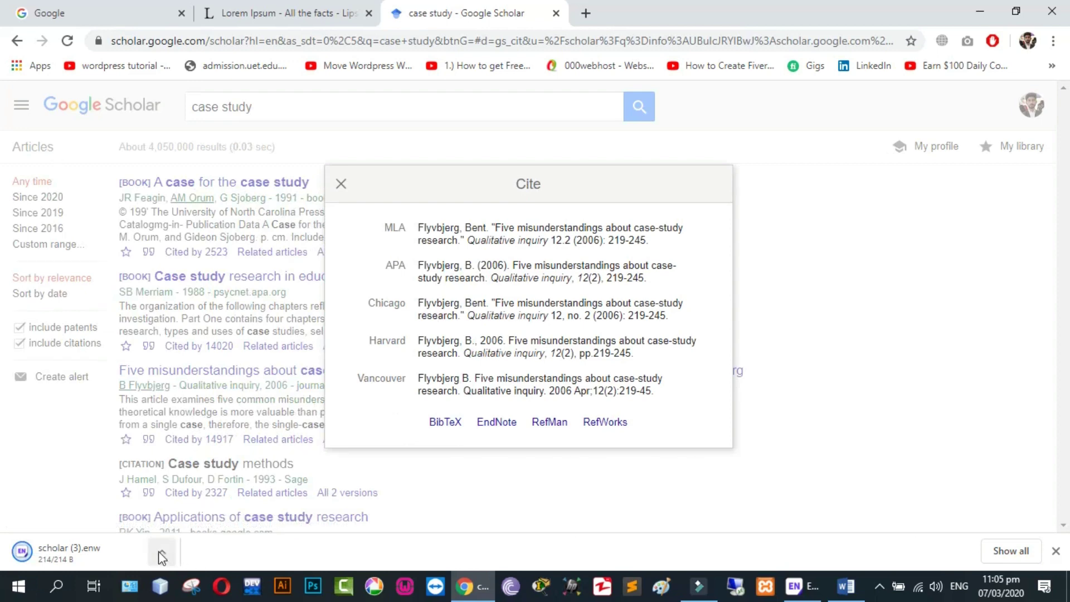
{"action": "left_click", "coordinate": [160, 552]}
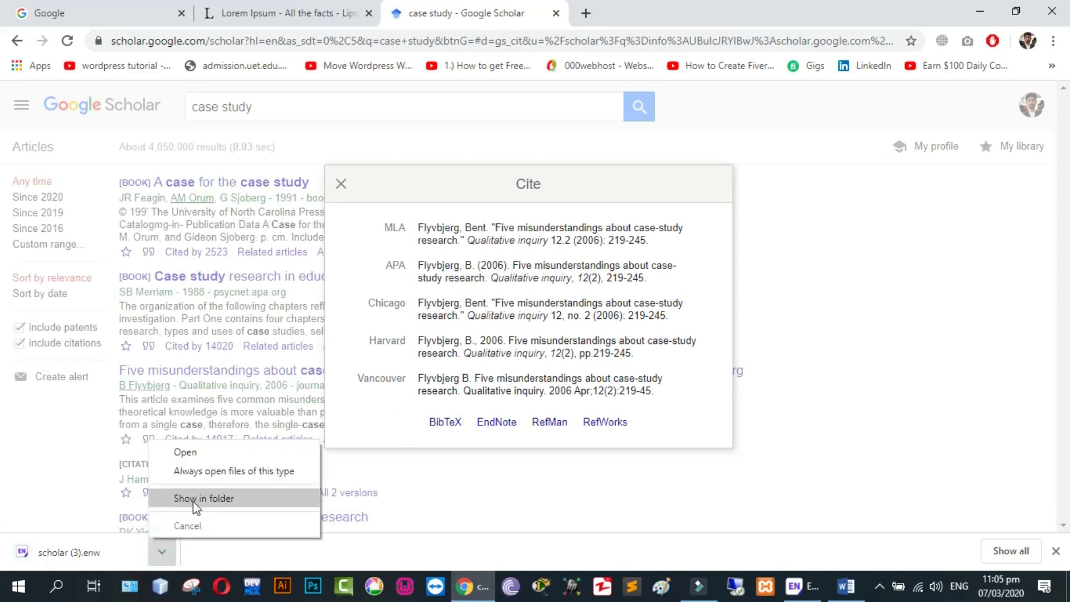
{"action": "left_click", "coordinate": [193, 499]}
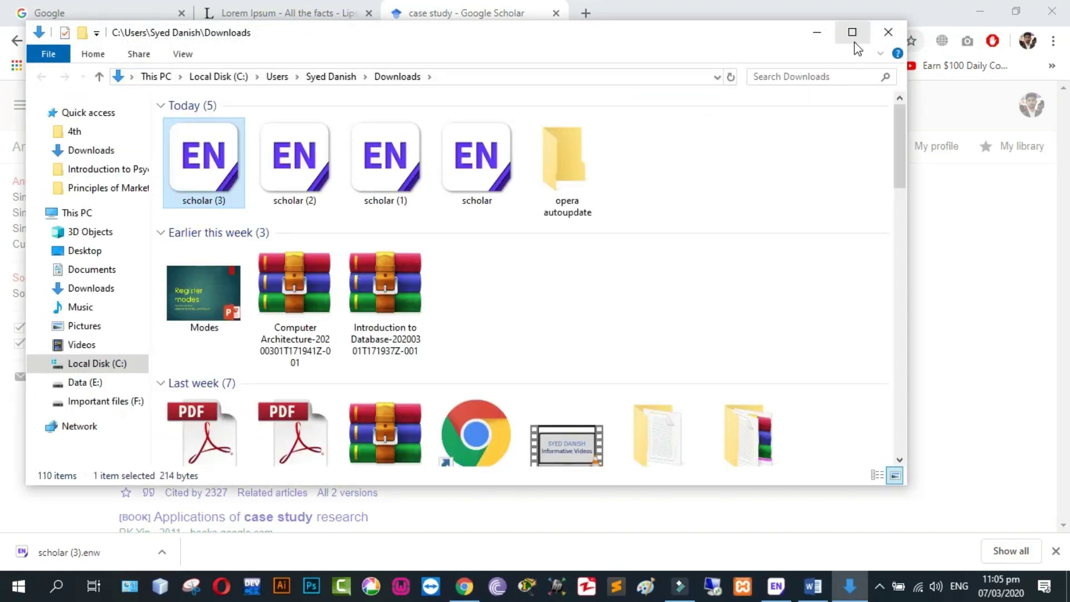
- Maximize the Downloads window and open scholar (3) to import it into EndNote
{"action": "left_click", "coordinate": [852, 33]}
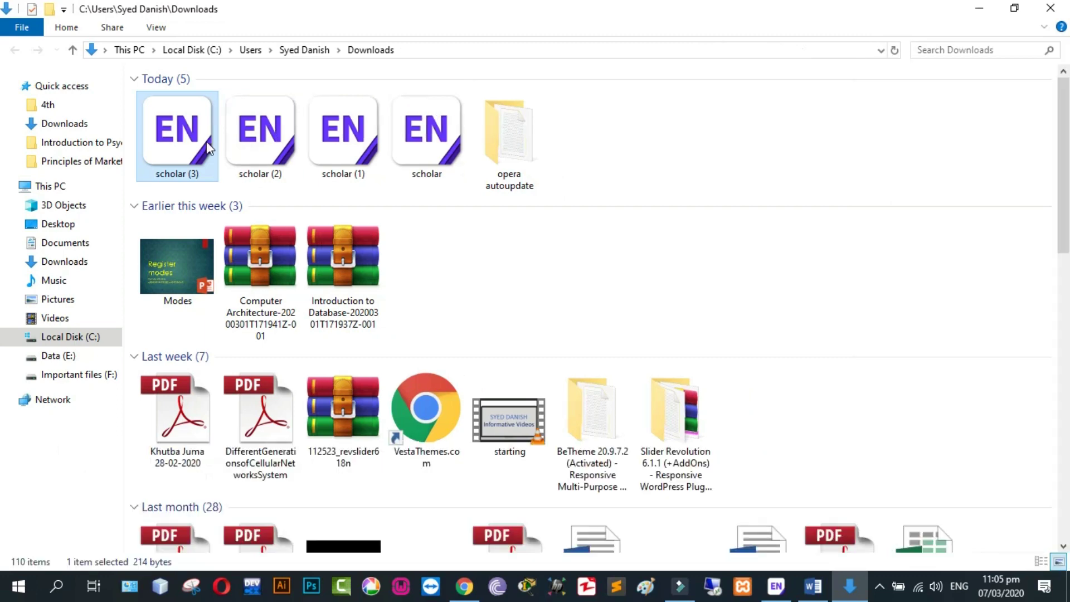
{"action": "double_click", "coordinate": [173, 152]}
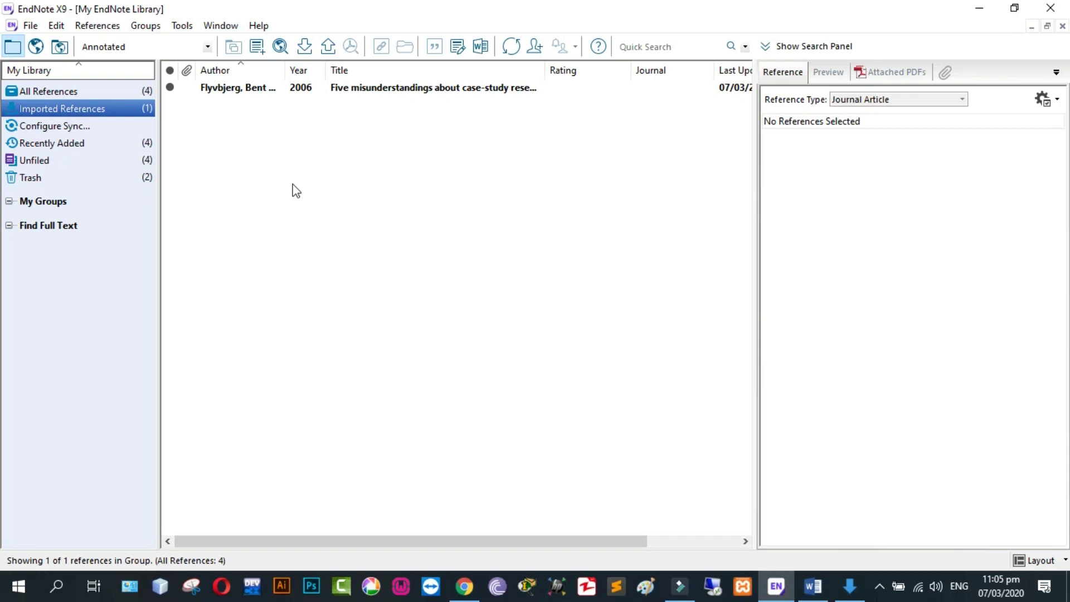
- Insert the imported Flyvbjerg 2006 reference as a citation in the Word document
{"action": "left_click", "coordinate": [245, 92]}
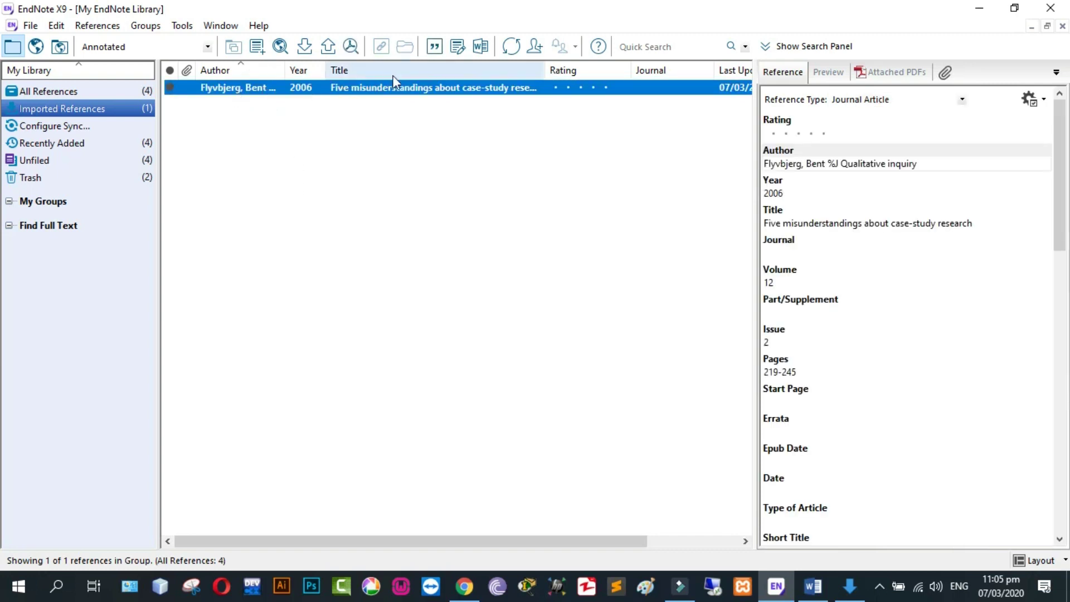
{"action": "left_click", "coordinate": [432, 49]}
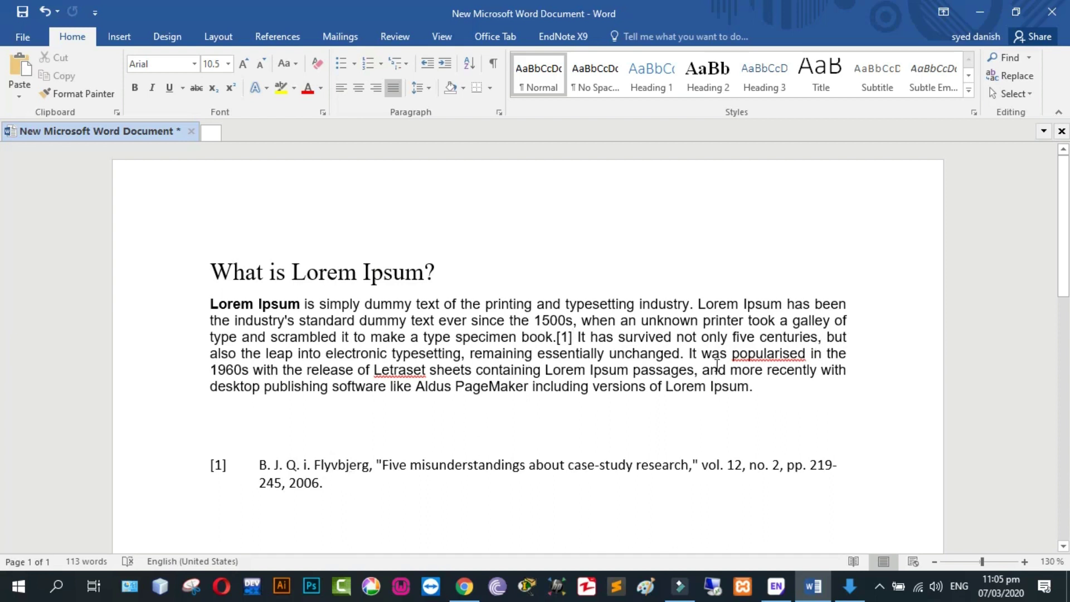
- Place the insertion point before 'It was popularised' in the Word text
{"action": "left_click", "coordinate": [686, 354]}
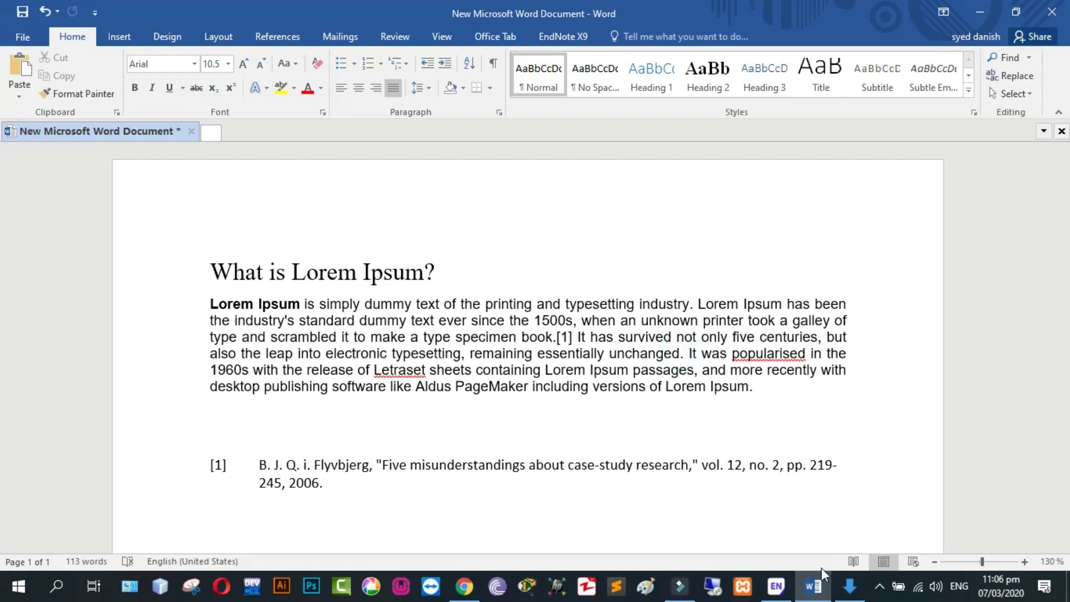
- Download the EndNote citation for Yin's 'Applications of case study research' and show it in Downloads
{"action": "left_click", "coordinate": [465, 586]}
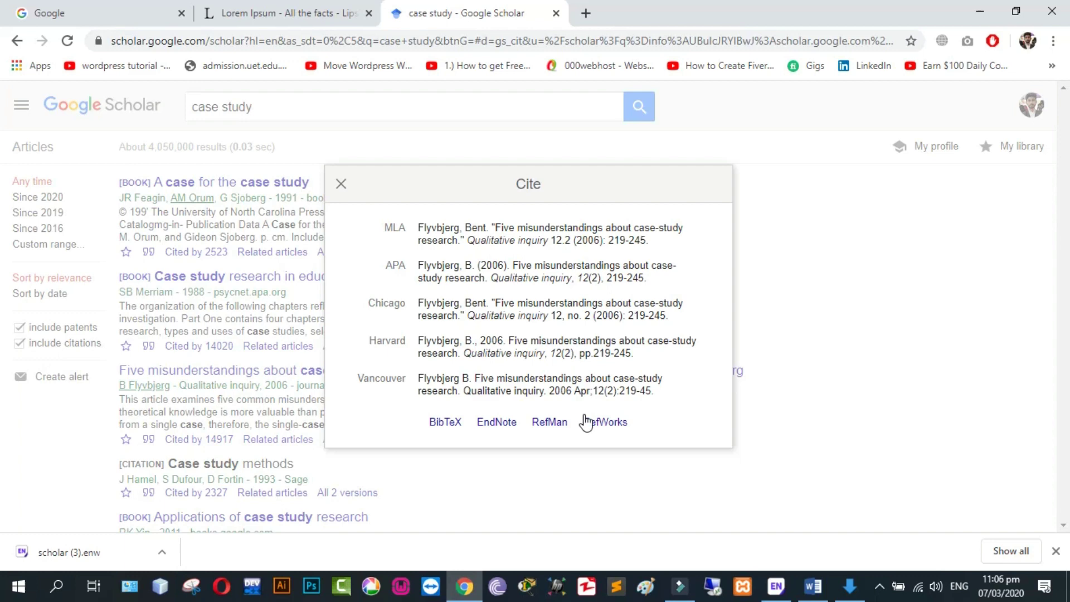
{"action": "left_click", "coordinate": [341, 183]}
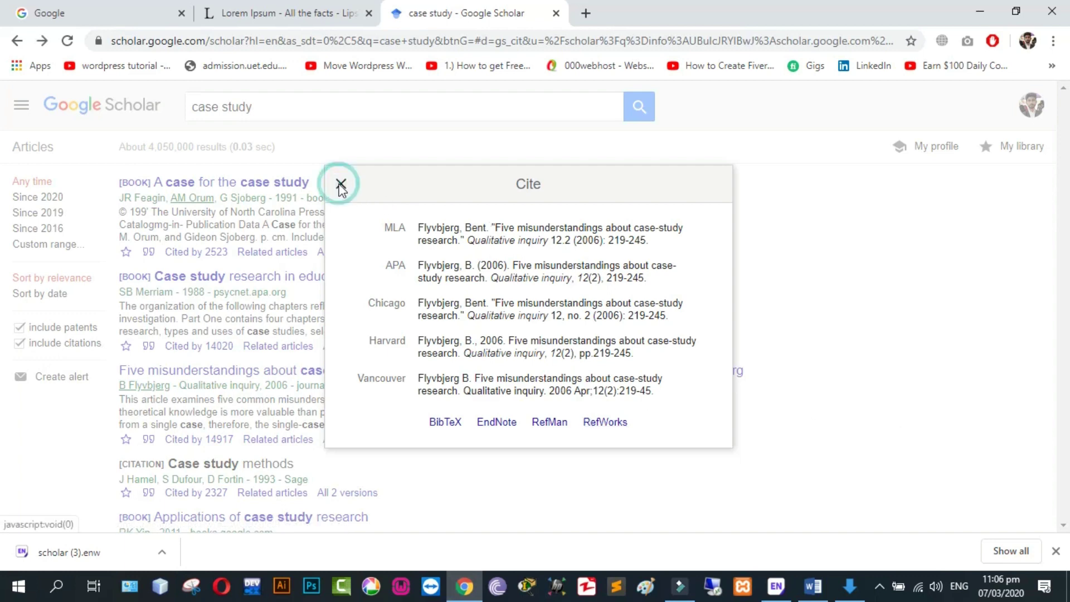
{"action": "scroll", "coordinate": [282, 476], "scroll_direction": "down", "scroll_amount": 3}
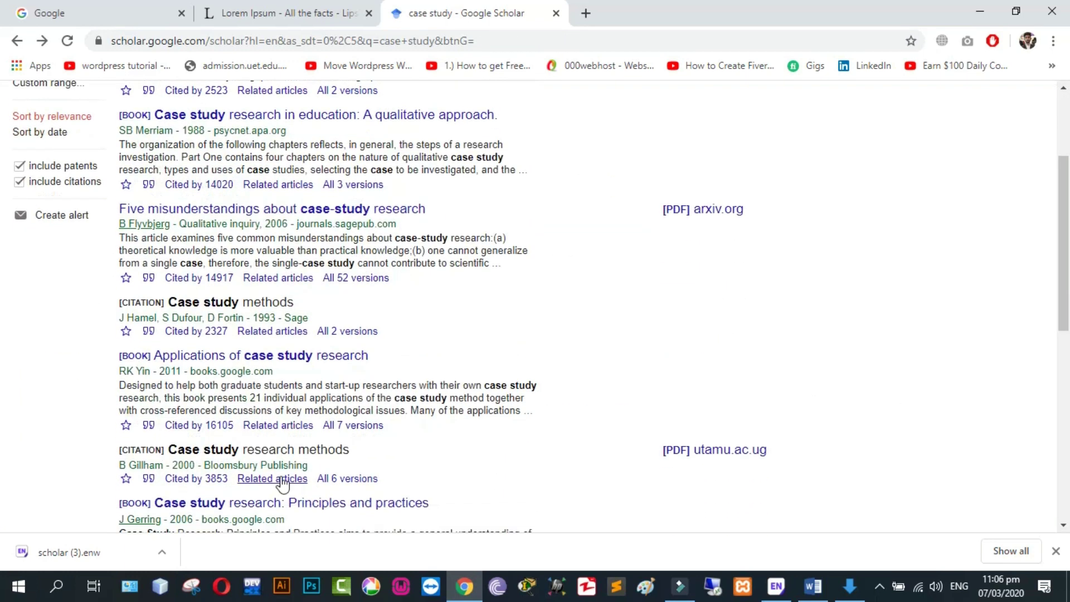
{"action": "left_click", "coordinate": [149, 427]}
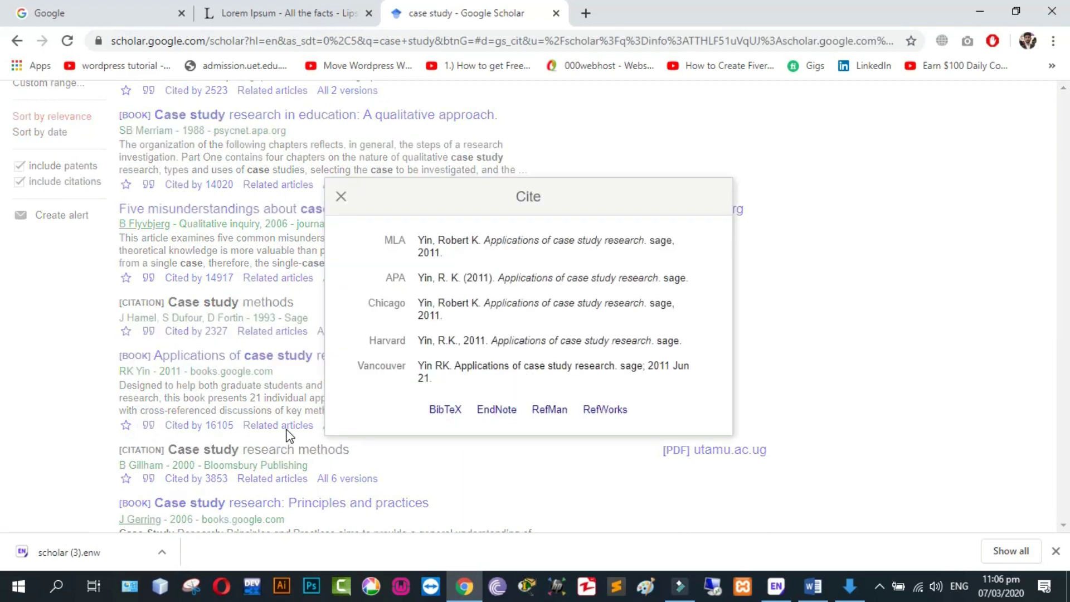
{"action": "left_click", "coordinate": [490, 413]}
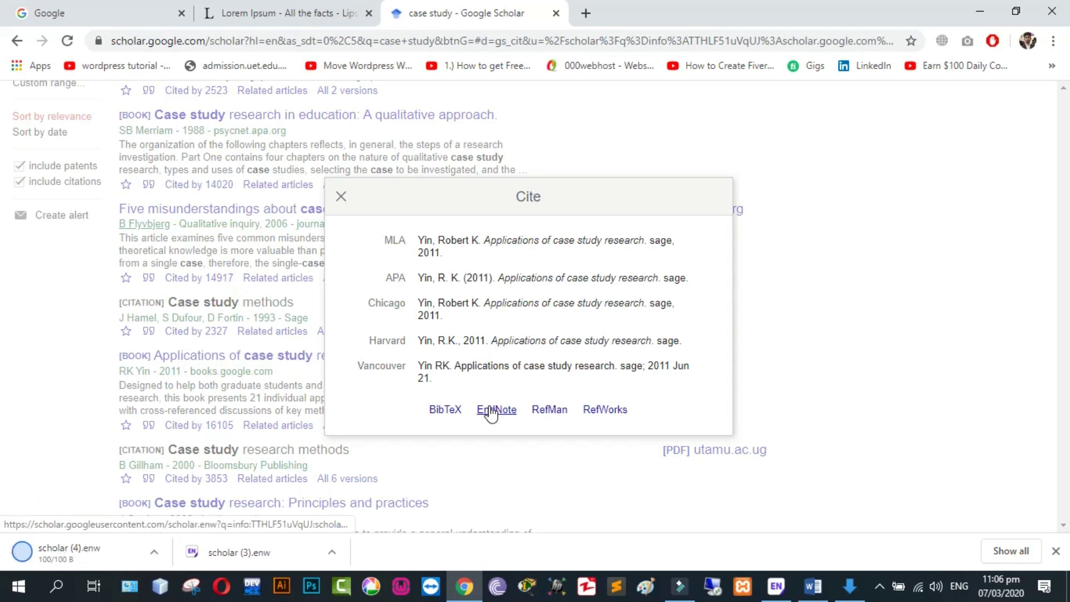
{"action": "left_click", "coordinate": [162, 554]}
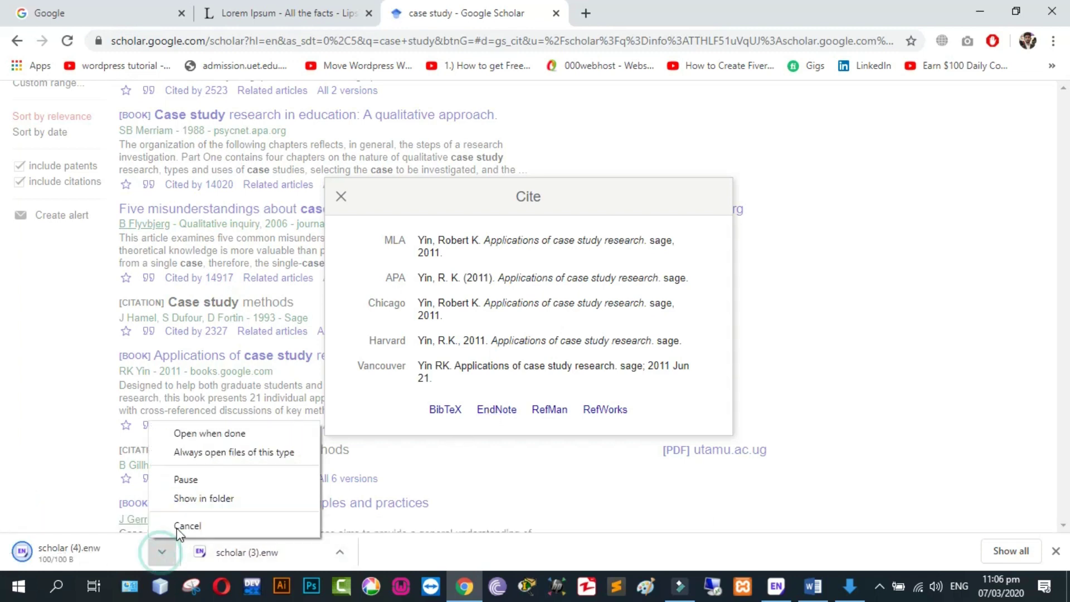
{"action": "left_click", "coordinate": [186, 496]}
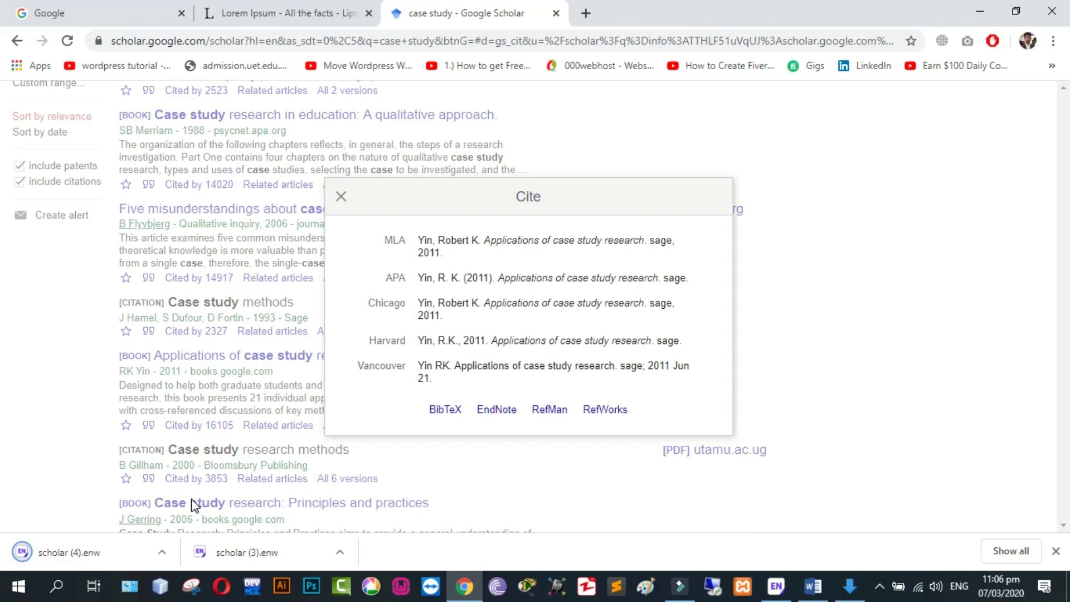
{"action": "left_click", "coordinate": [161, 552]}
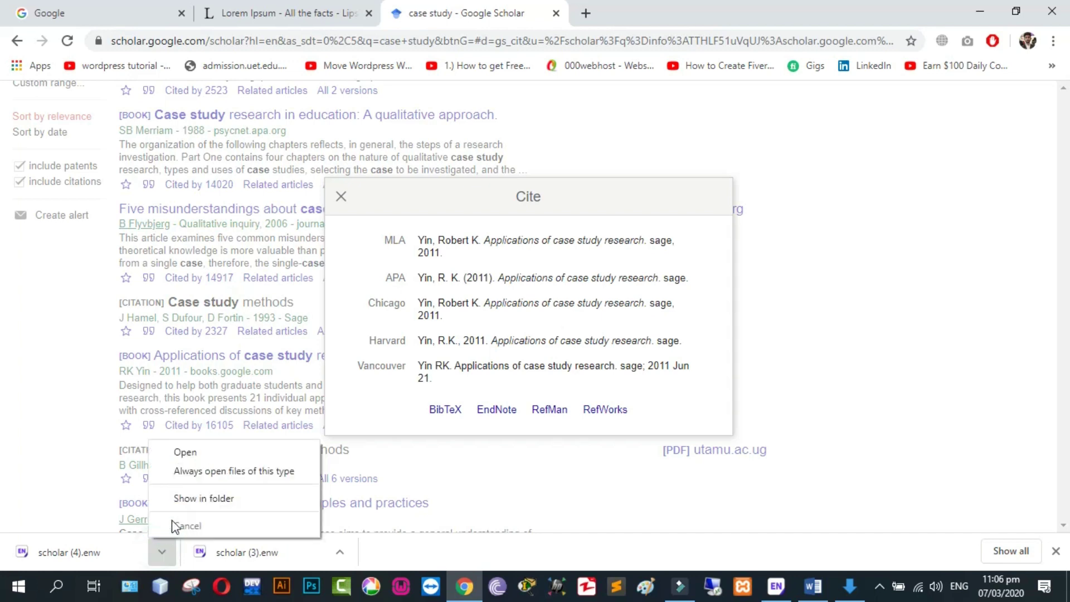
{"action": "left_click", "coordinate": [180, 499]}
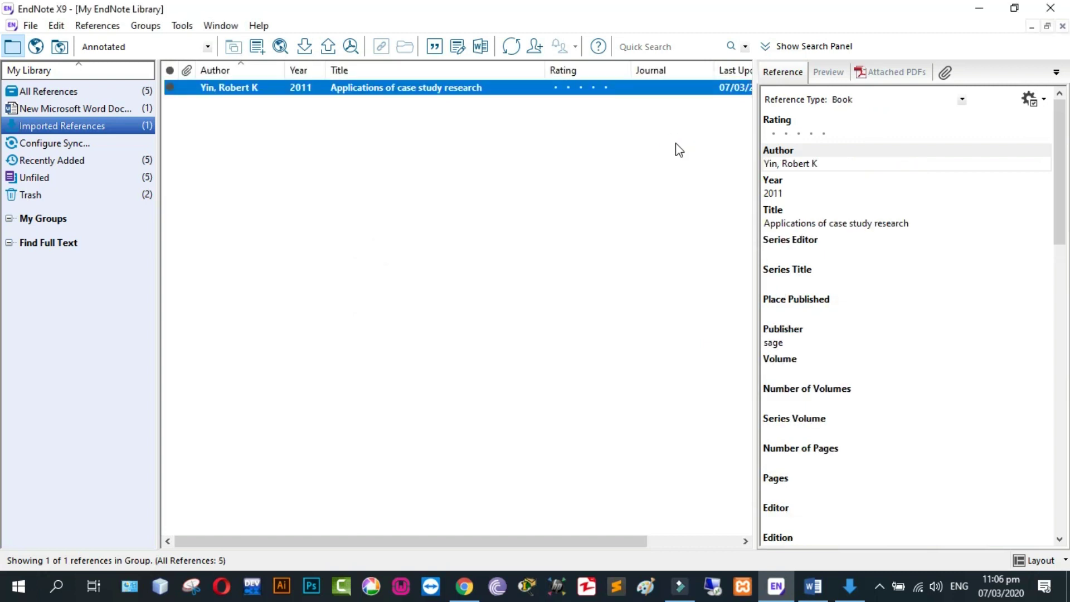
- Insert Yin's 2011 reference into Word as citation [2]
{"action": "left_click", "coordinate": [434, 46]}
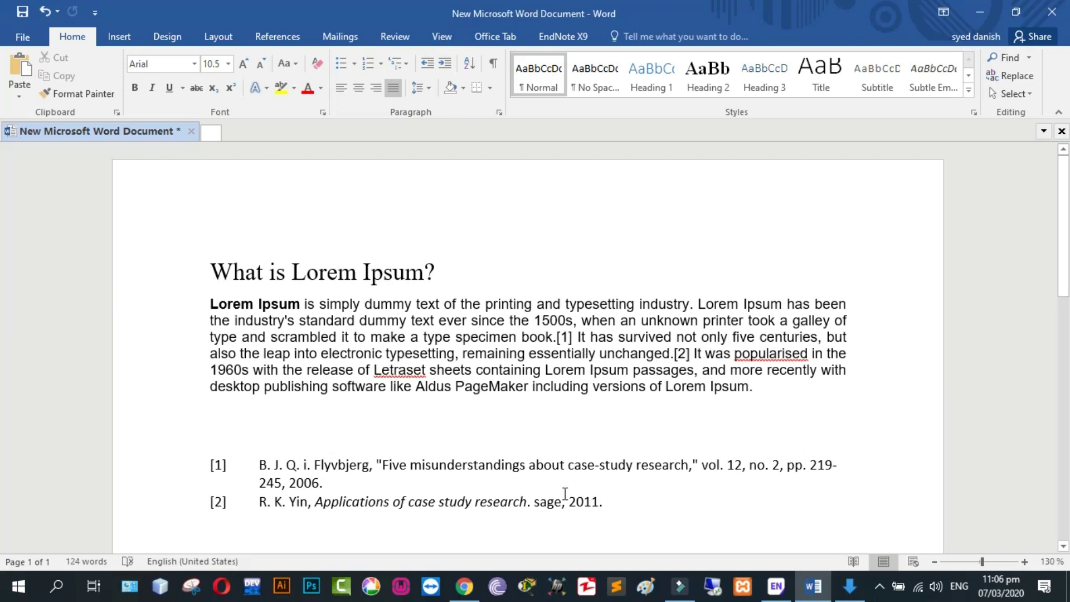
- Select the numbered reference list and bring up Word's EndNote X9 tools with IEEE style
{"action": "left_click", "coordinate": [580, 509]}
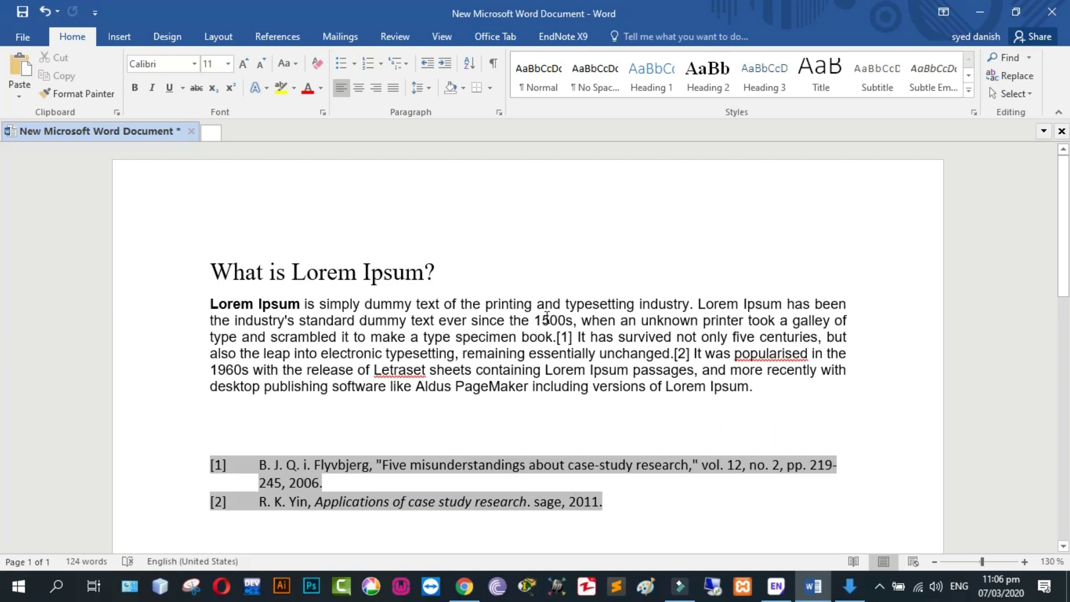
{"action": "left_click", "coordinate": [560, 38]}
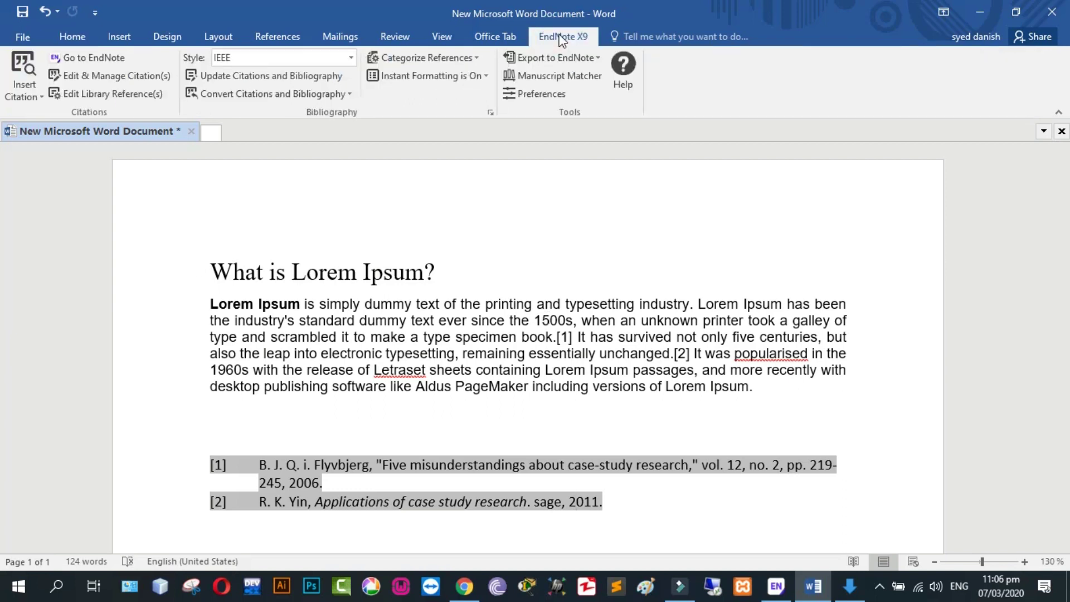
{"action": "left_click", "coordinate": [490, 112]}
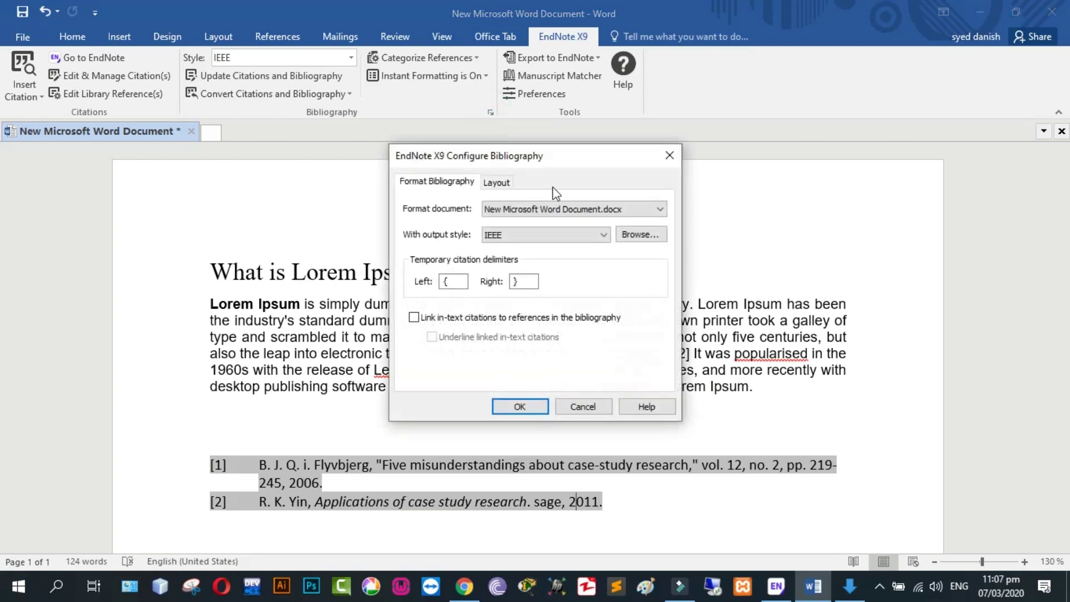
{"action": "left_click", "coordinate": [589, 237]}
{"action": "left_click", "coordinate": [589, 236]}
{"action": "left_click", "coordinate": [590, 236]}
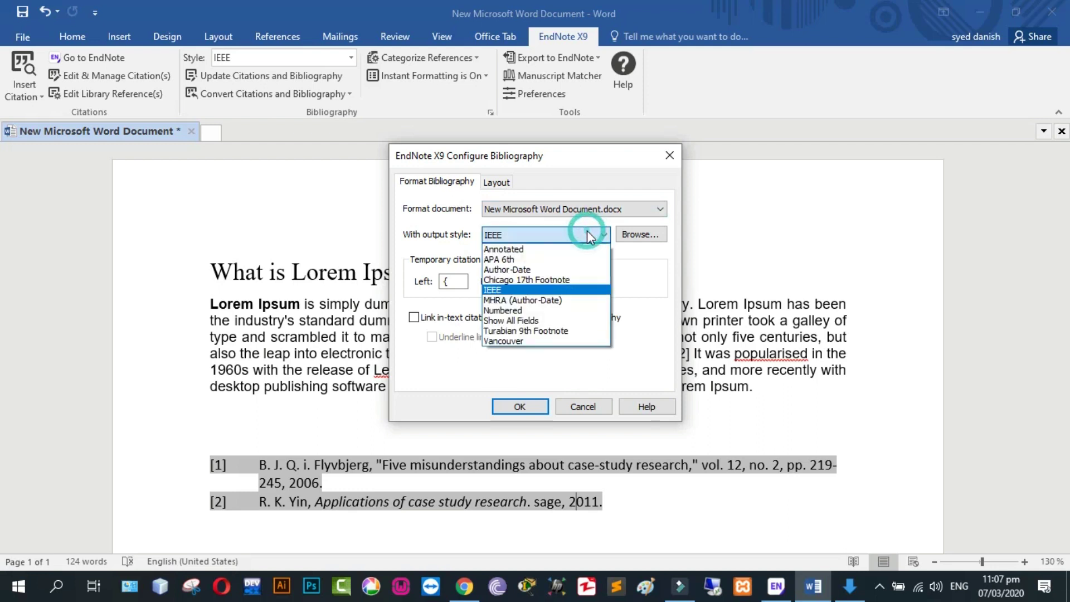
{"action": "left_click", "coordinate": [498, 290]}
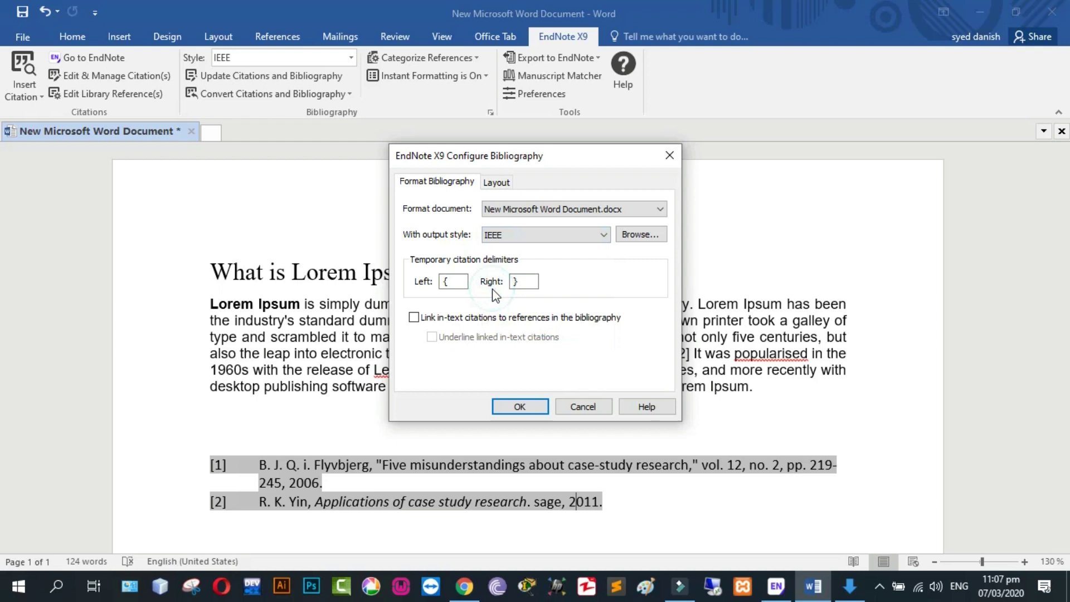
{"action": "left_click", "coordinate": [495, 183]}
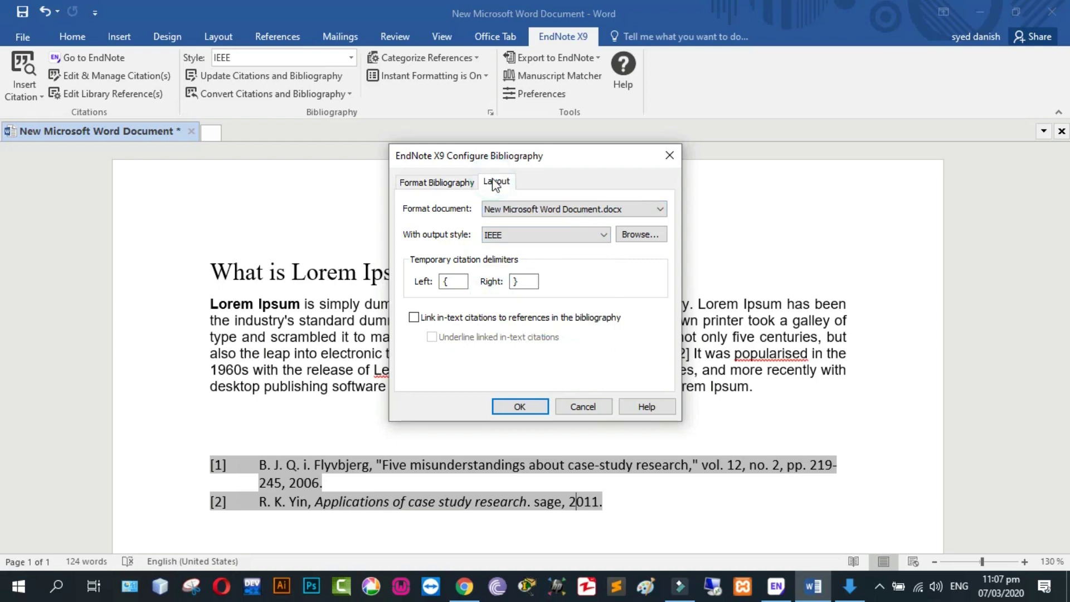
{"action": "left_click", "coordinate": [461, 181]}
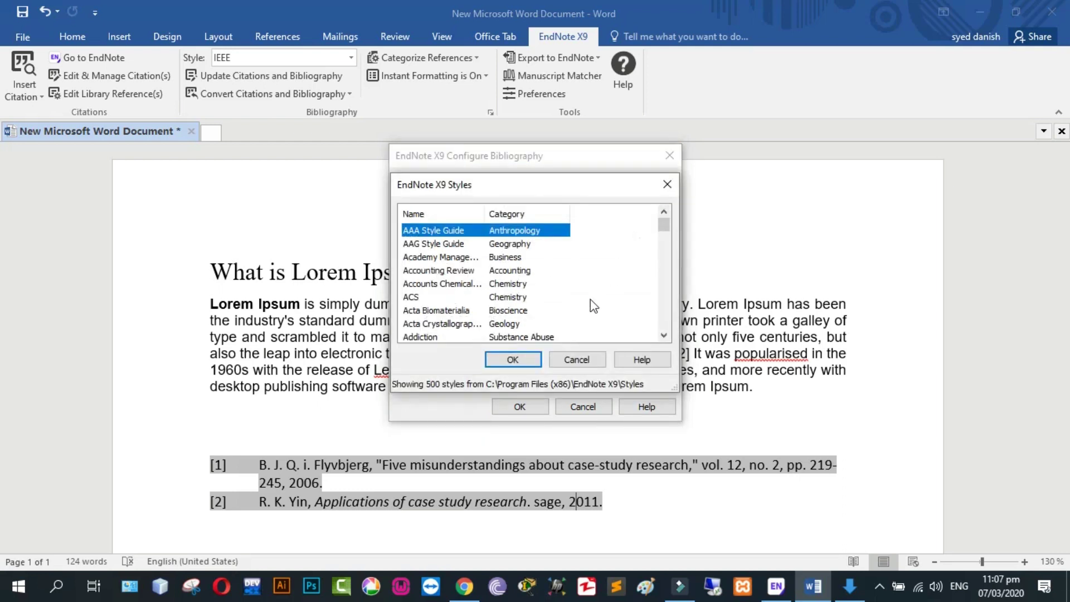
{"action": "left_click_drag", "start_coordinate": [663, 225], "coordinate": [663, 231]}
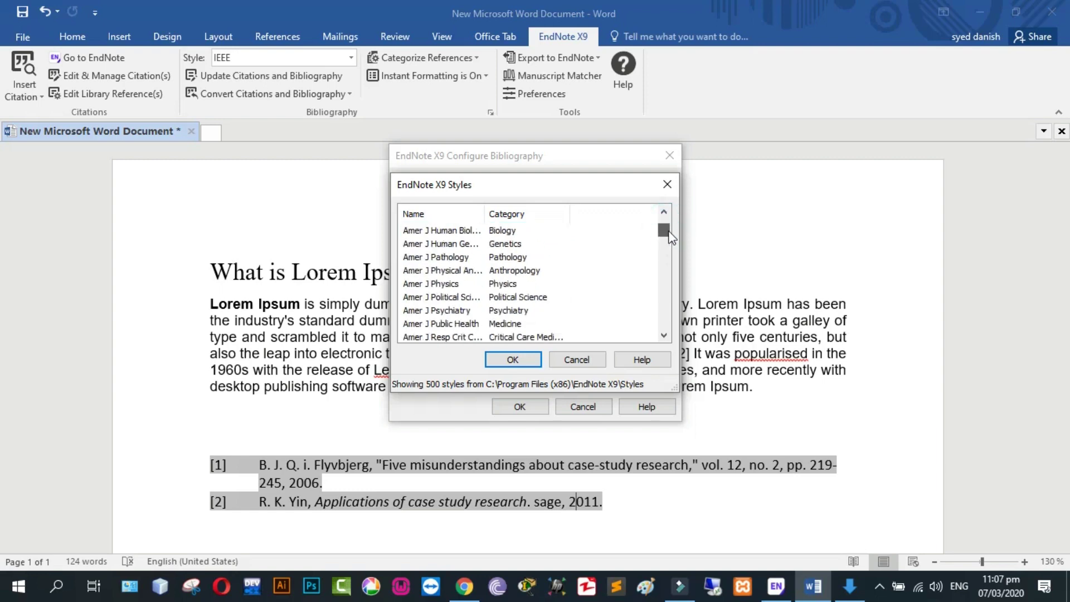
{"action": "left_click", "coordinate": [670, 189]}
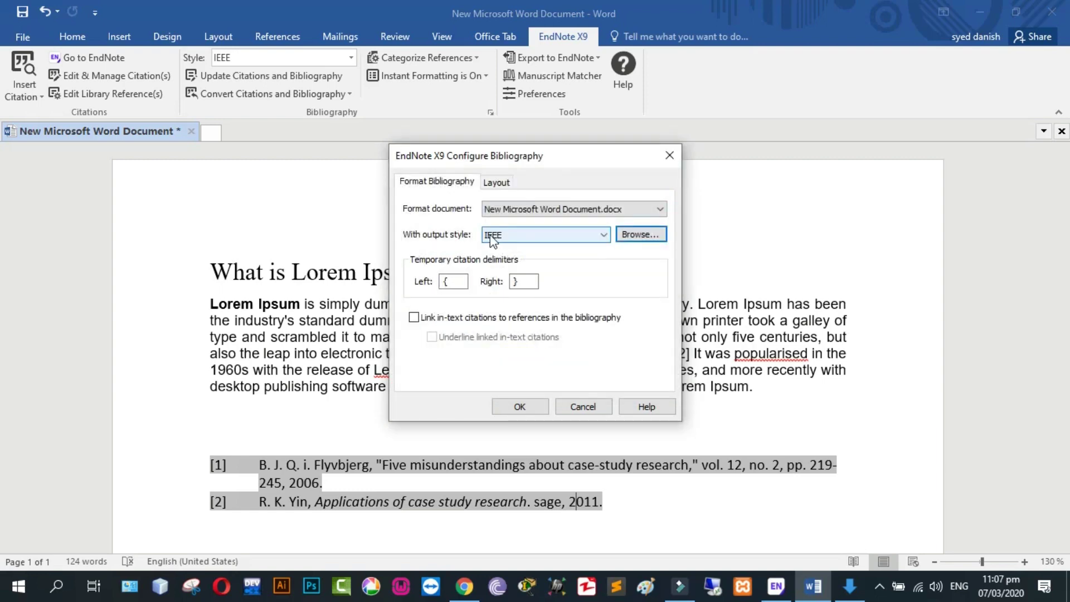
{"action": "left_click", "coordinate": [668, 155]}
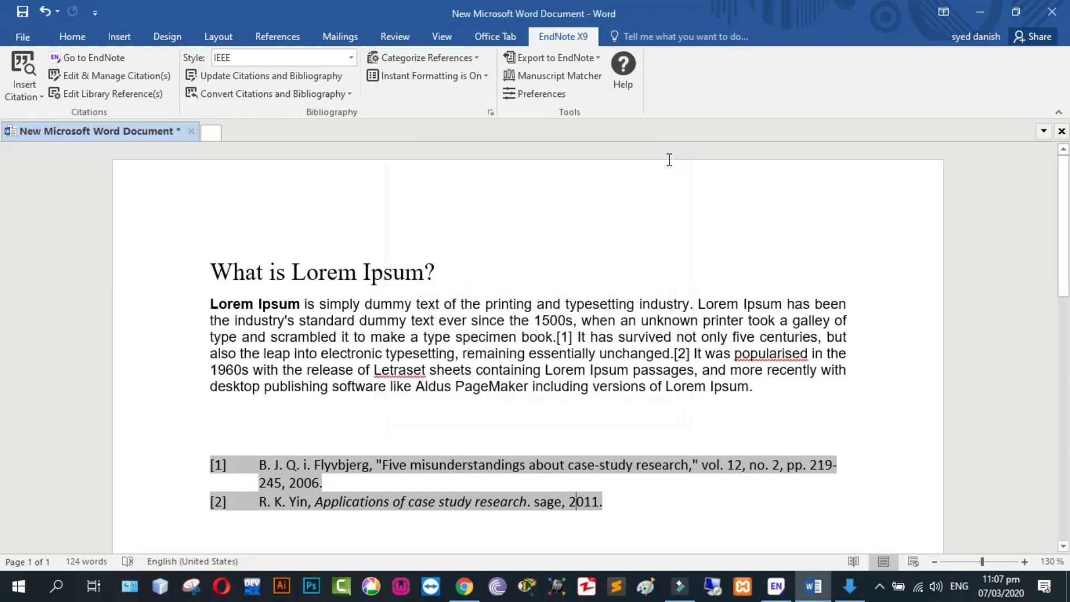
- Add pages 30-40 to the Flyvbjerg citation [1] via Edit & Manage Citation(s)
{"action": "left_click", "coordinate": [111, 81]}
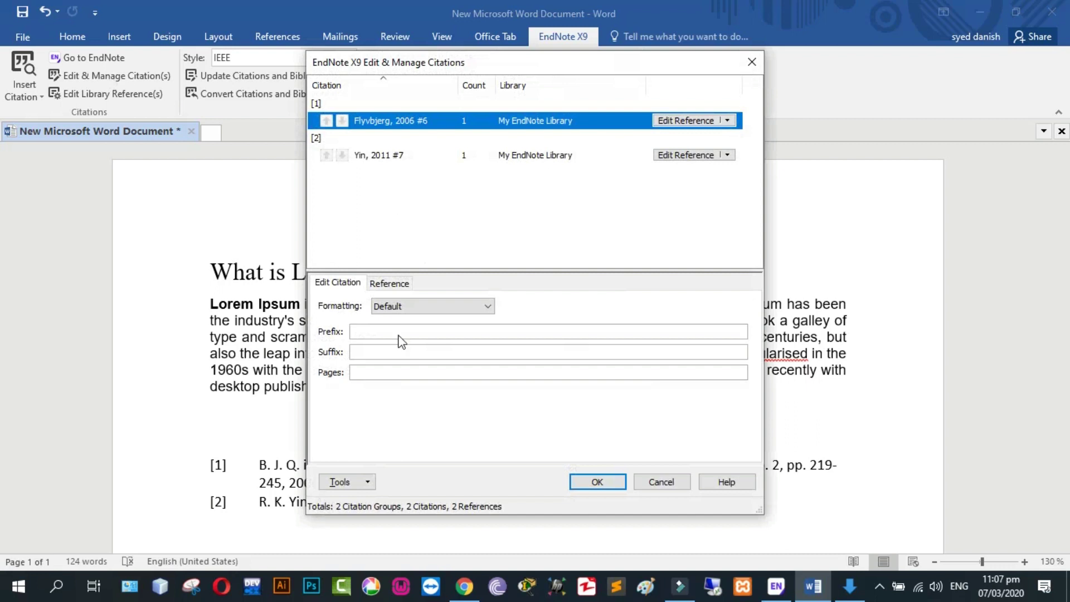
{"action": "left_click", "coordinate": [394, 375]}
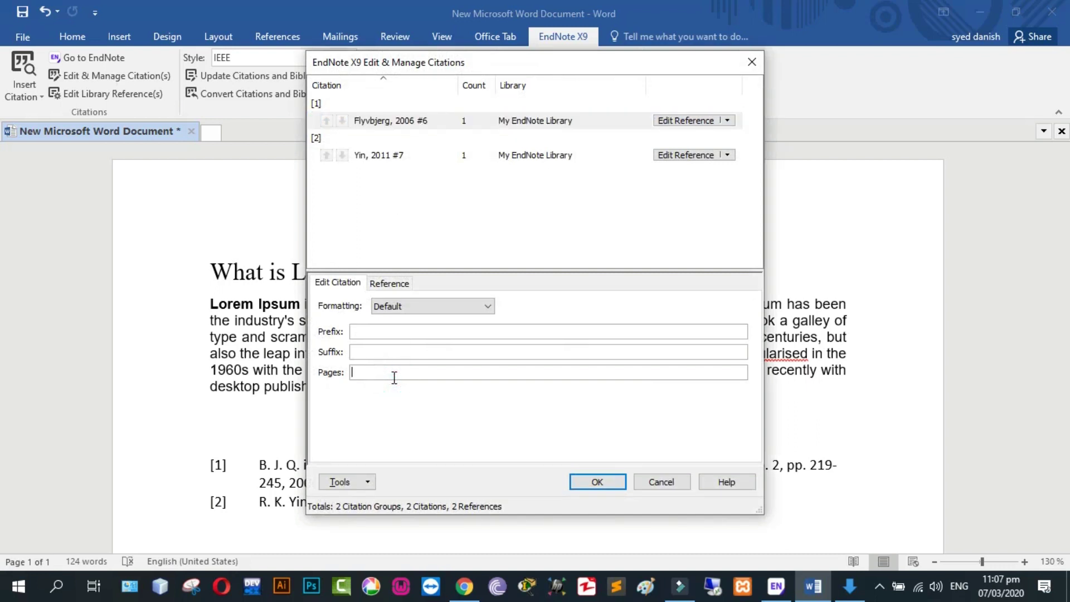
{"action": "type", "text": "30-40"}
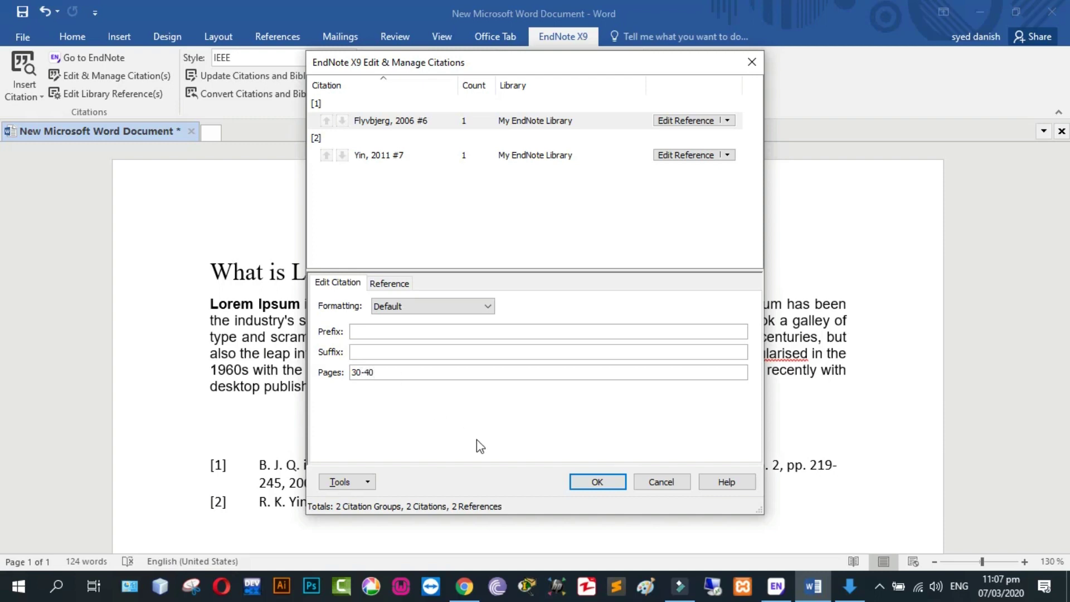
{"action": "left_click", "coordinate": [597, 481]}
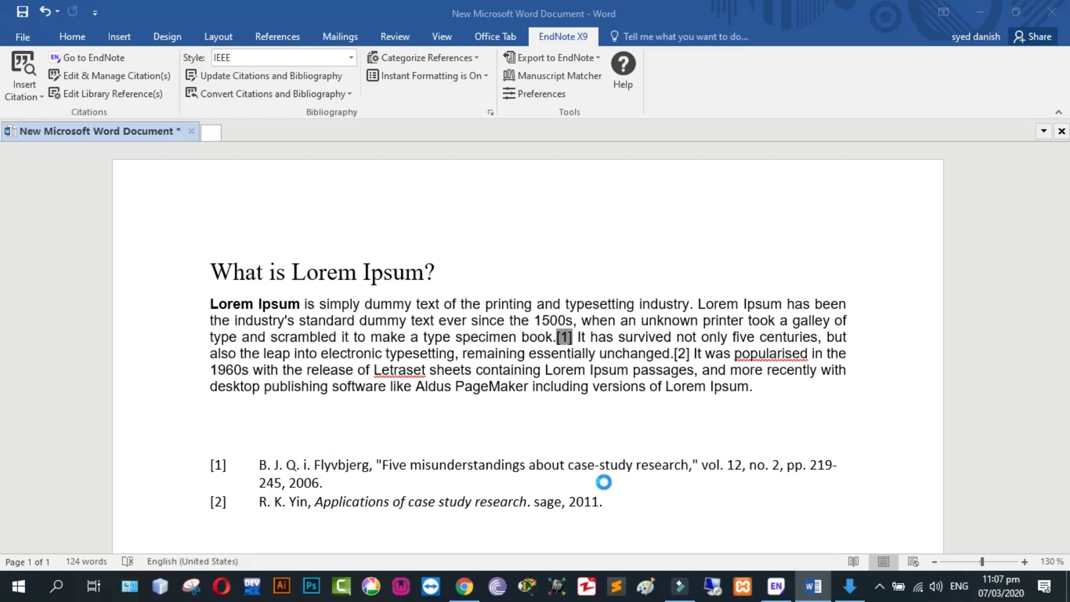